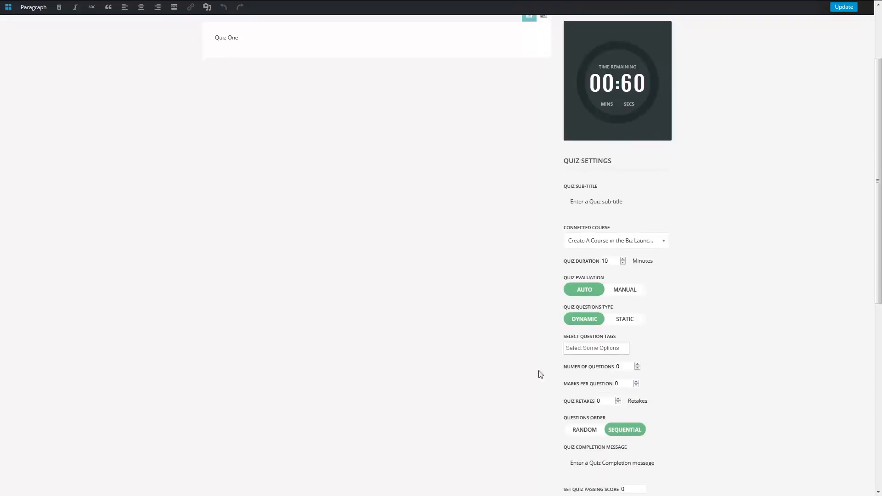
Set the quiz questions type to Static, allow 2 retakes, and make the questions order Random.
{"action": "left_click", "coordinate": [584, 345]}
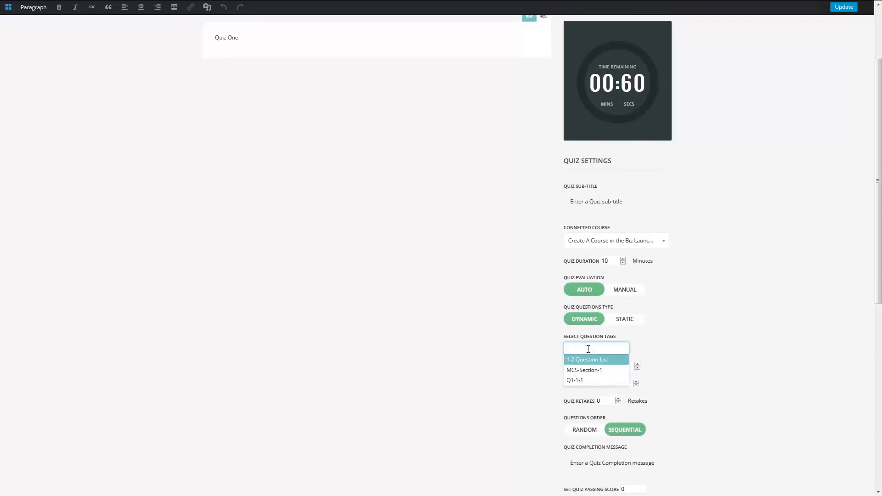
{"action": "left_click", "coordinate": [626, 320]}
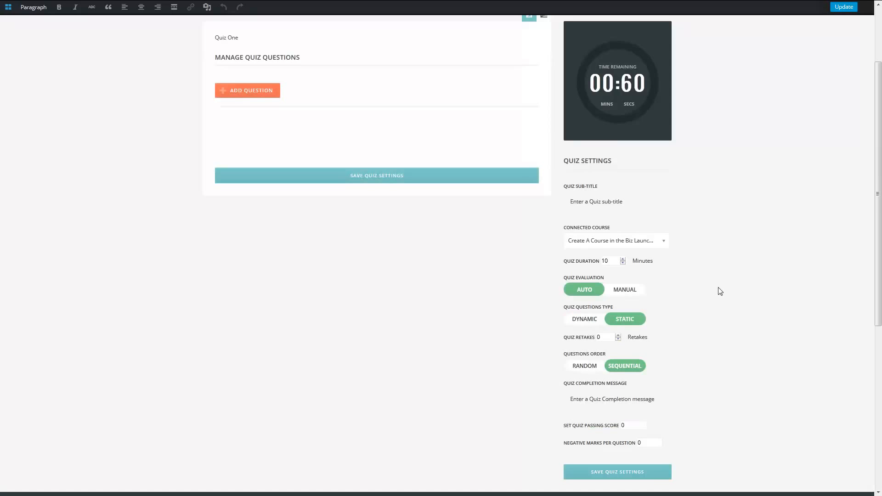
{"action": "scroll", "coordinate": [720, 292], "scroll_direction": "down", "scroll_amount": 1}
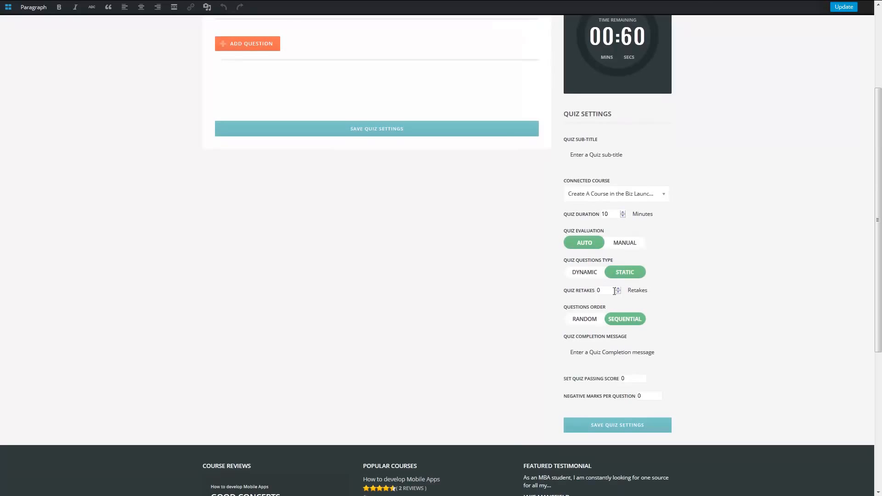
{"action": "key", "text": "BackSpace"}
{"action": "type", "text": "2"}
{"action": "left_click", "coordinate": [583, 320]}
Set the quiz passing score to 70 and the negative marks per question to 2.
{"action": "scroll", "coordinate": [501, 306], "scroll_direction": "down", "scroll_amount": 1}
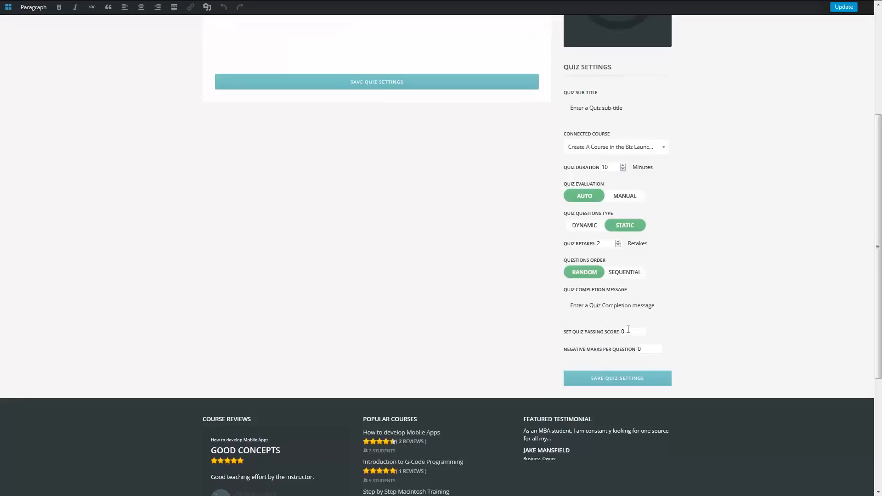
{"action": "double_click", "coordinate": [622, 331]}
{"action": "type", "text": "7"}
{"action": "double_click", "coordinate": [650, 353]}
{"action": "type", "text": "2"}
Save the quiz settings, confirm overwriting them, and update the Quiz One page.
{"action": "scroll", "coordinate": [455, 329], "scroll_direction": "up", "scroll_amount": 5}
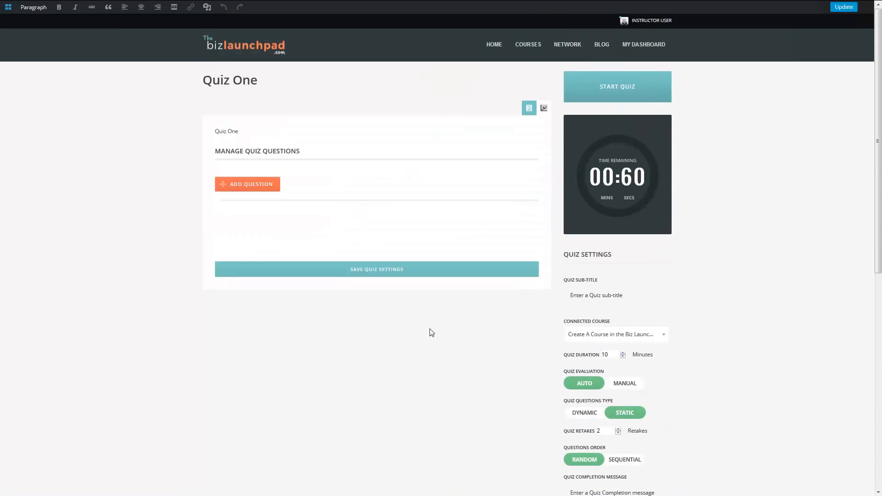
{"action": "scroll", "coordinate": [509, 449], "scroll_direction": "down", "scroll_amount": 2}
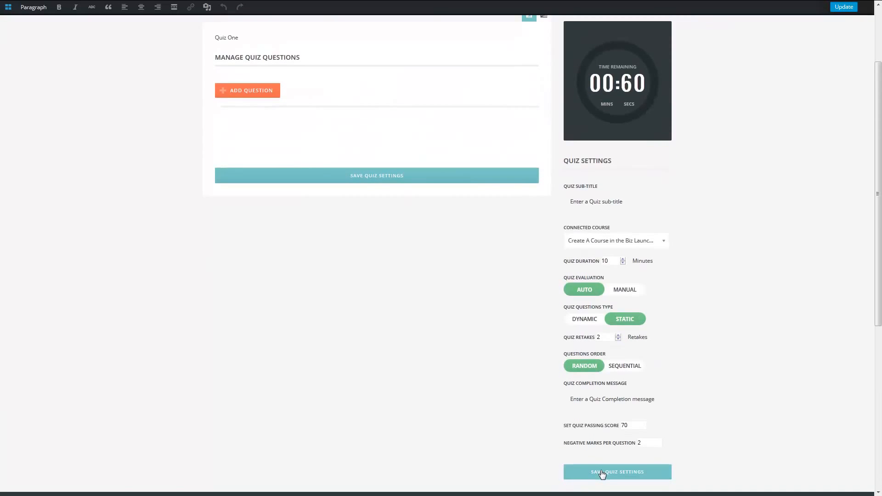
{"action": "left_click", "coordinate": [603, 475]}
{"action": "left_click", "coordinate": [459, 60]}
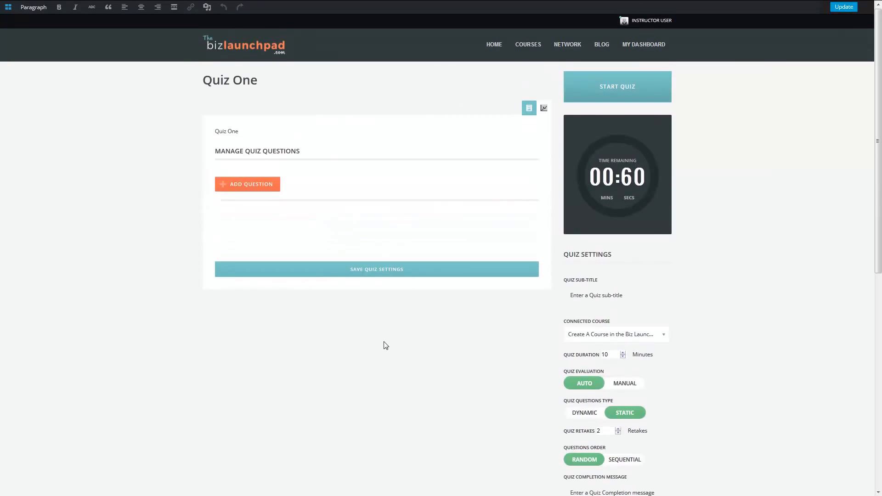
{"action": "left_click", "coordinate": [851, 7]}
{"action": "left_click", "coordinate": [474, 195]}
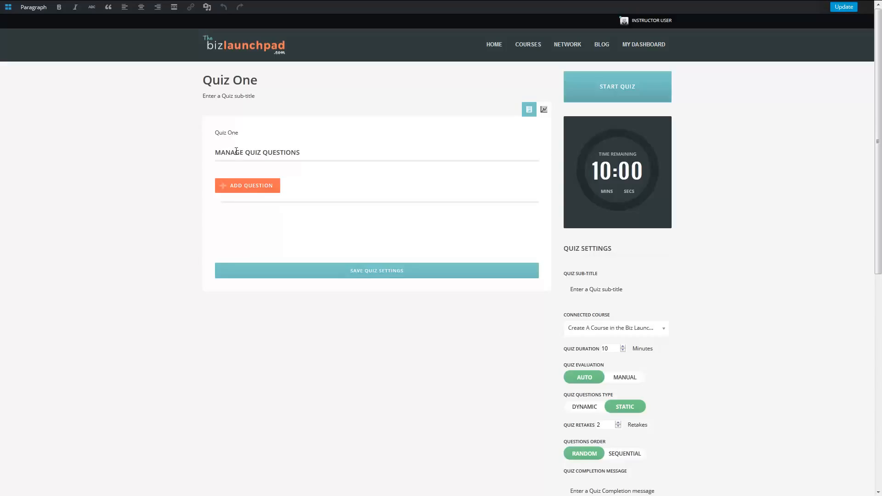
Add a brand-new question titled "Question 1" to the quiz and publish it, confirming its creation.
{"action": "left_click", "coordinate": [250, 187]}
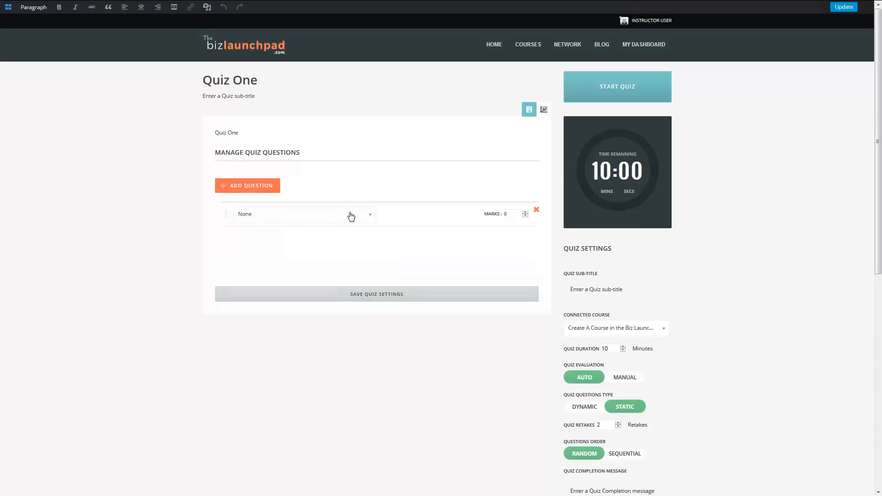
{"action": "left_click", "coordinate": [275, 221]}
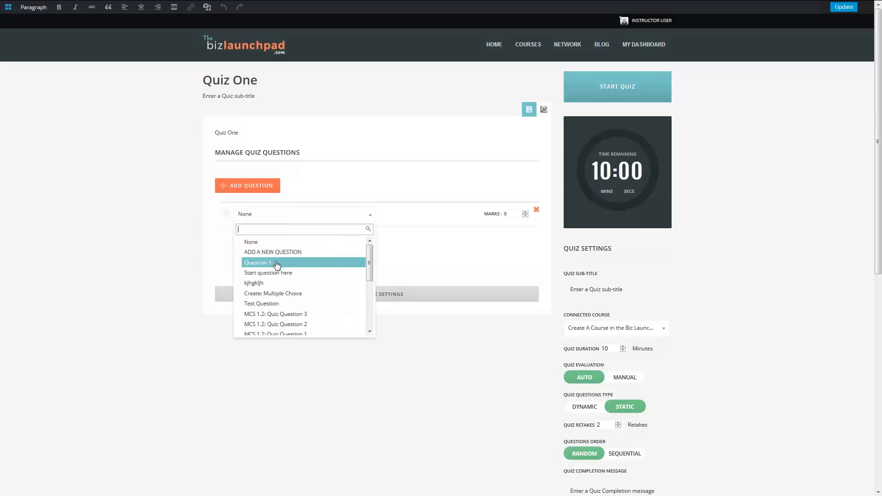
{"action": "scroll", "coordinate": [279, 271], "scroll_direction": "down", "scroll_amount": 3}
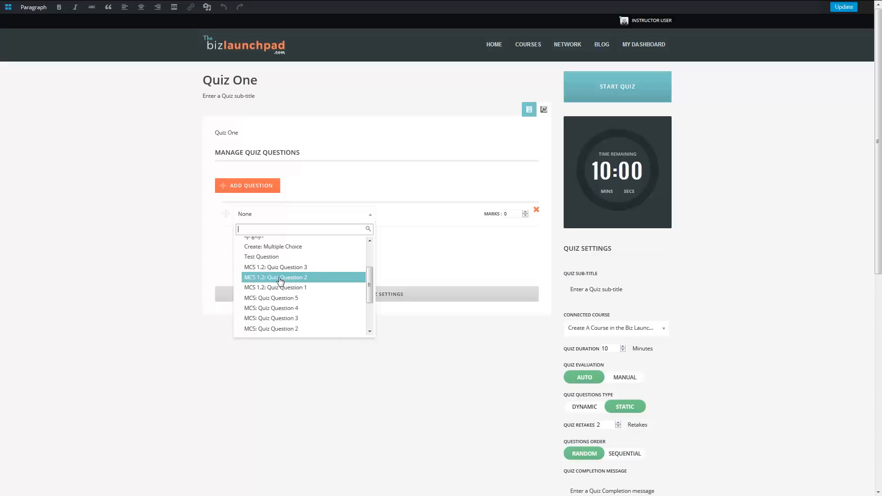
{"action": "scroll", "coordinate": [281, 282], "scroll_direction": "up", "scroll_amount": 3}
{"action": "left_click", "coordinate": [273, 252]}
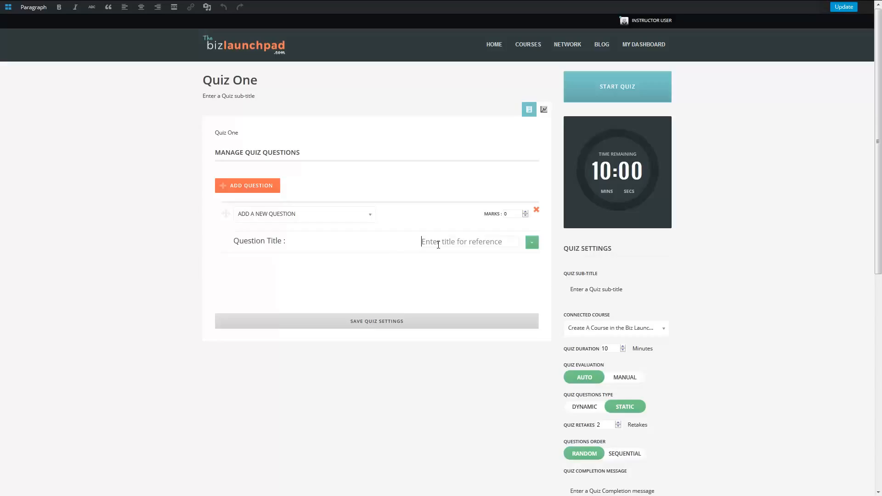
{"action": "type", "text": "Question 1"}
{"action": "left_click", "coordinate": [529, 242]}
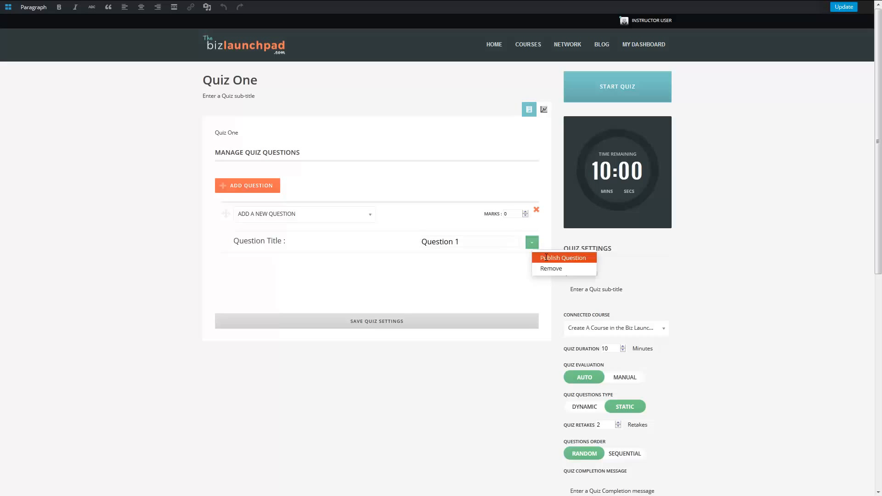
{"action": "left_click", "coordinate": [547, 256]}
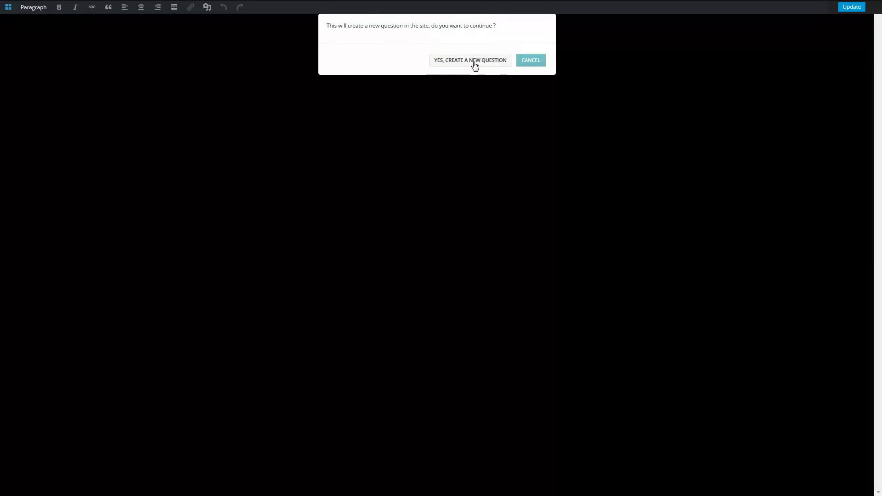
{"action": "left_click", "coordinate": [472, 62]}
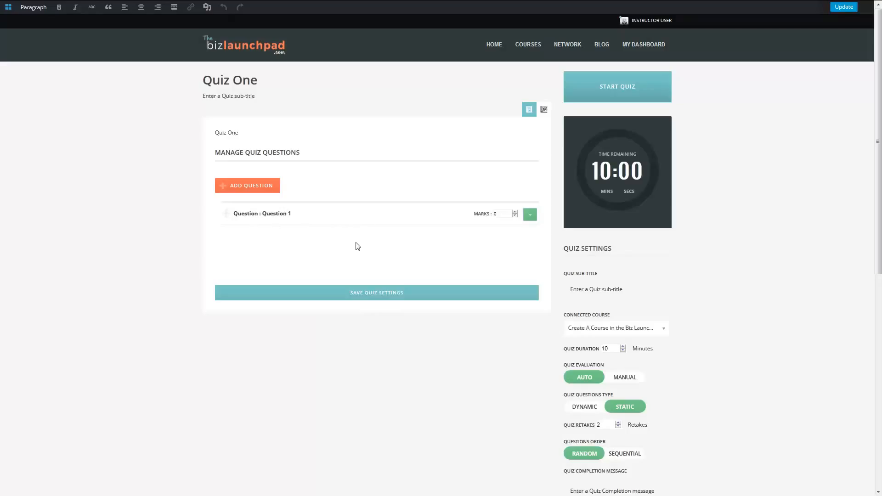
Set the marks for Question 1 to 10 and save the quiz settings, confirming the overwrite.
{"action": "left_click", "coordinate": [531, 215]}
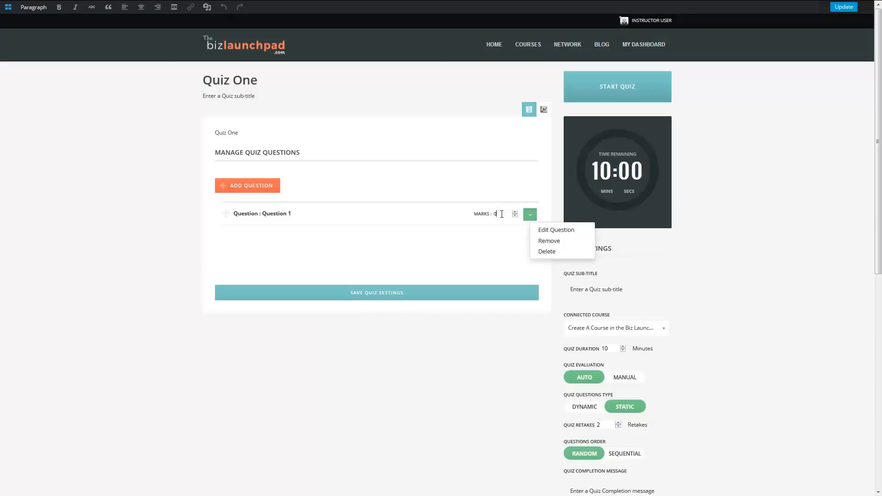
{"action": "left_click_drag", "start_coordinate": [502, 215], "coordinate": [484, 214]}
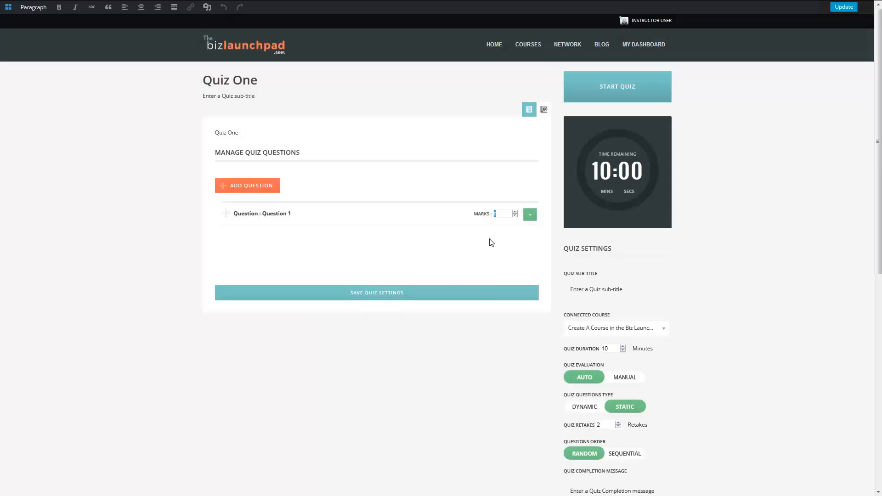
{"action": "scroll", "coordinate": [539, 331], "scroll_direction": "down", "scroll_amount": 3}
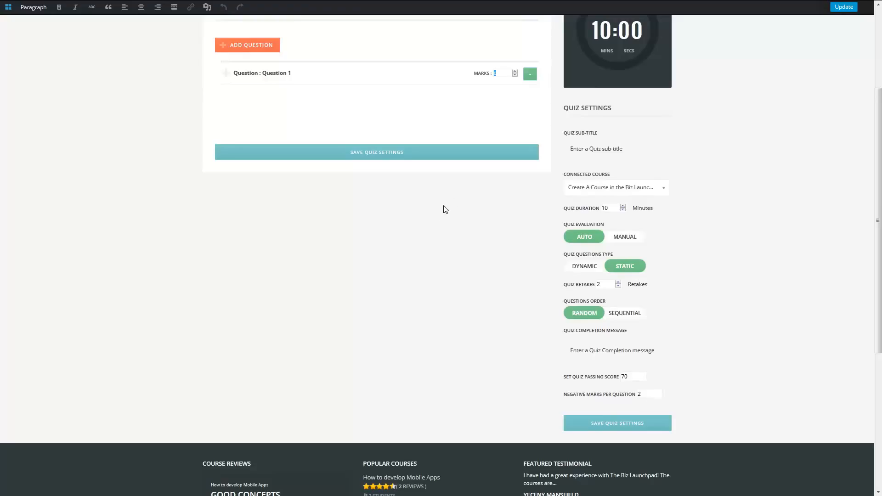
{"action": "scroll", "coordinate": [459, 220], "scroll_direction": "up", "scroll_amount": 3}
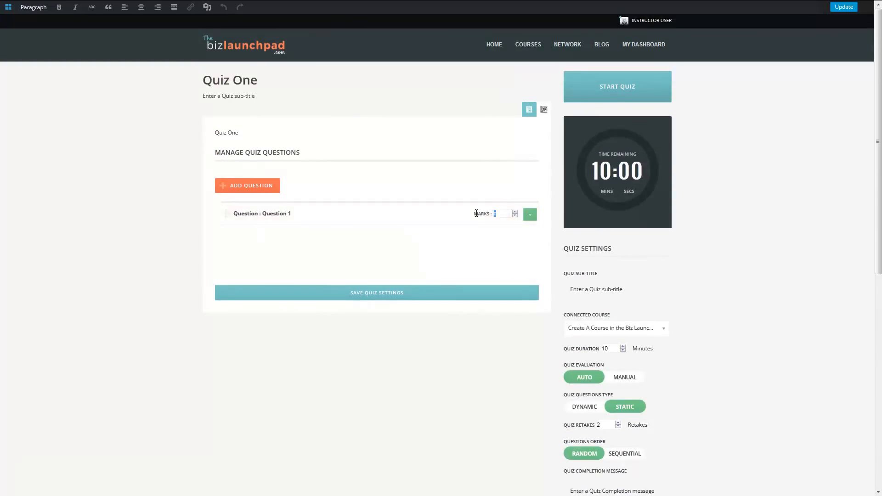
{"action": "type", "text": "10"}
{"action": "left_click", "coordinate": [390, 292]}
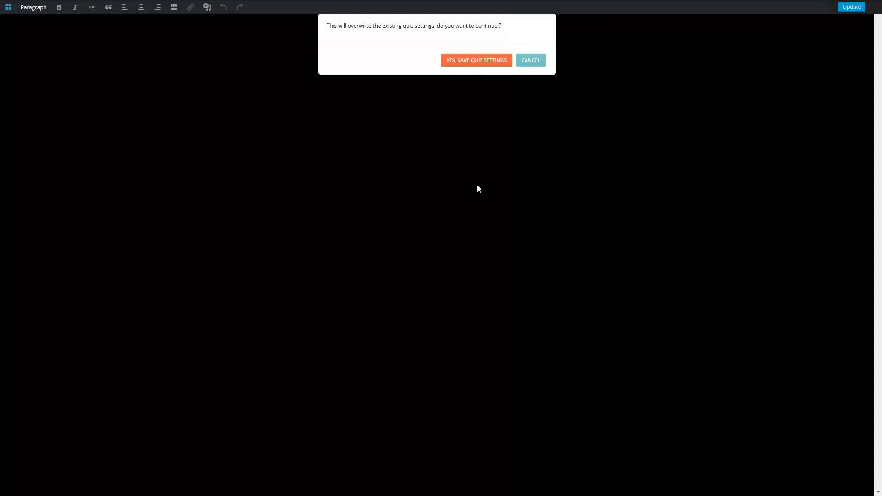
{"action": "left_click", "coordinate": [487, 63]}
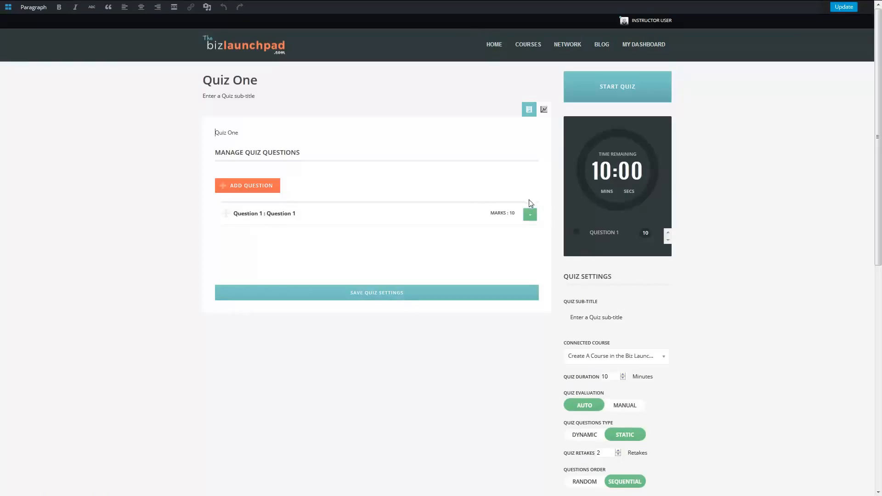
Open Question 1 for editing and replace its placeholder content with "What is the answer for True and False?".
{"action": "left_click", "coordinate": [530, 215]}
{"action": "left_click", "coordinate": [550, 232]}
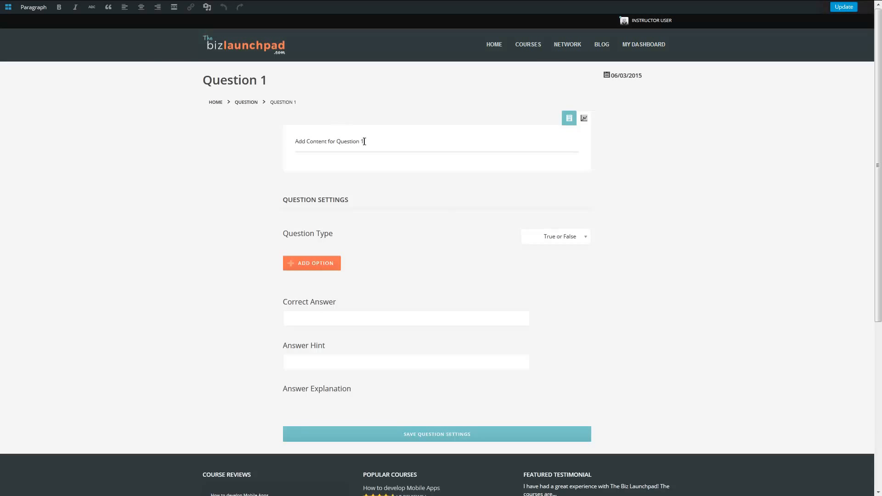
{"action": "left_click_drag", "start_coordinate": [364, 142], "coordinate": [292, 149]}
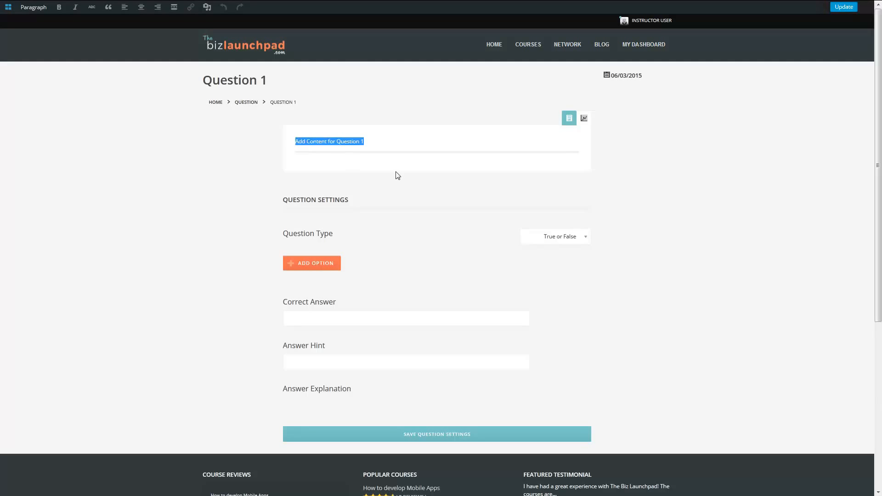
{"action": "type", "text": "What is the answer for True and F"}
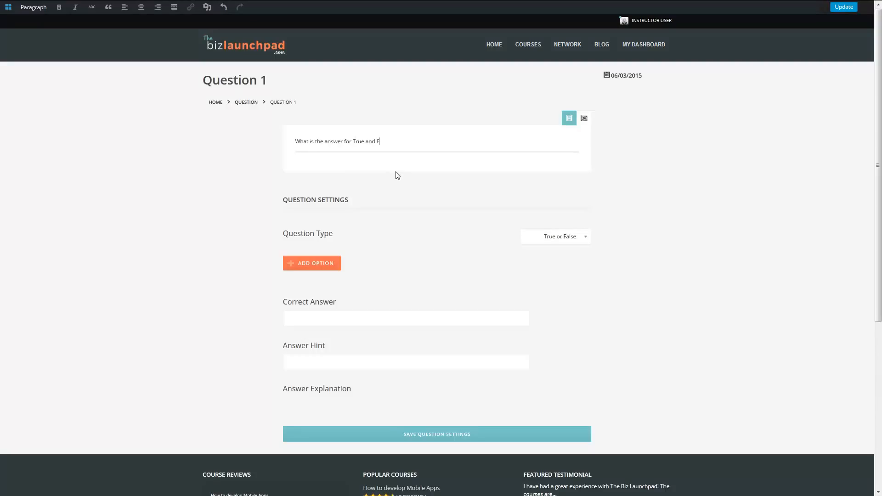
{"action": "type", "text": "alse?"}
Keep the question type as True or False and add two answer options, "True" and "False".
{"action": "left_click", "coordinate": [573, 244]}
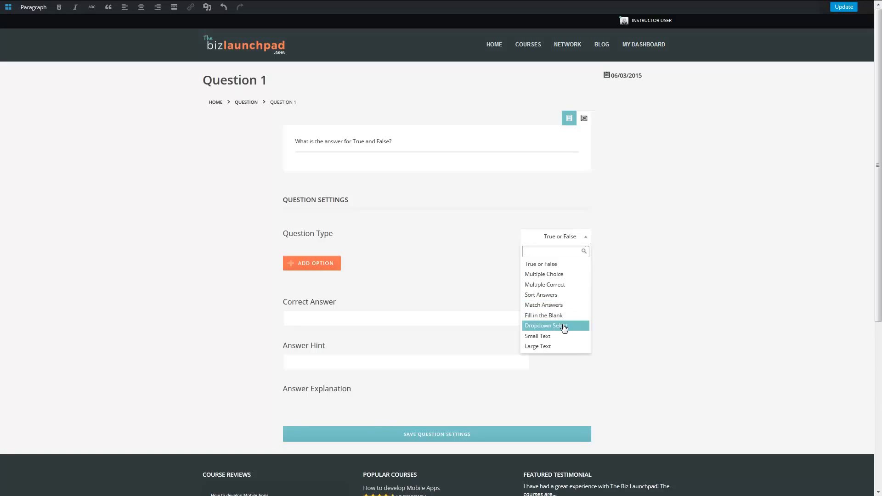
{"action": "left_click", "coordinate": [533, 265]}
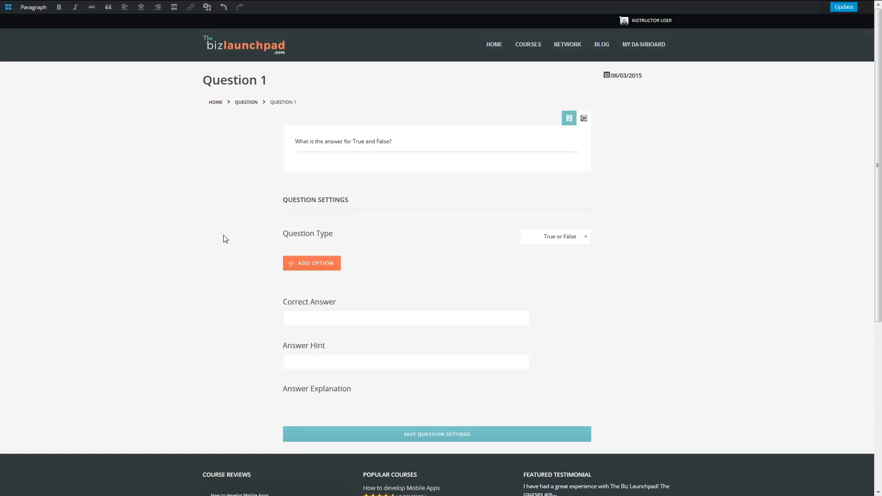
{"action": "left_click", "coordinate": [309, 266]}
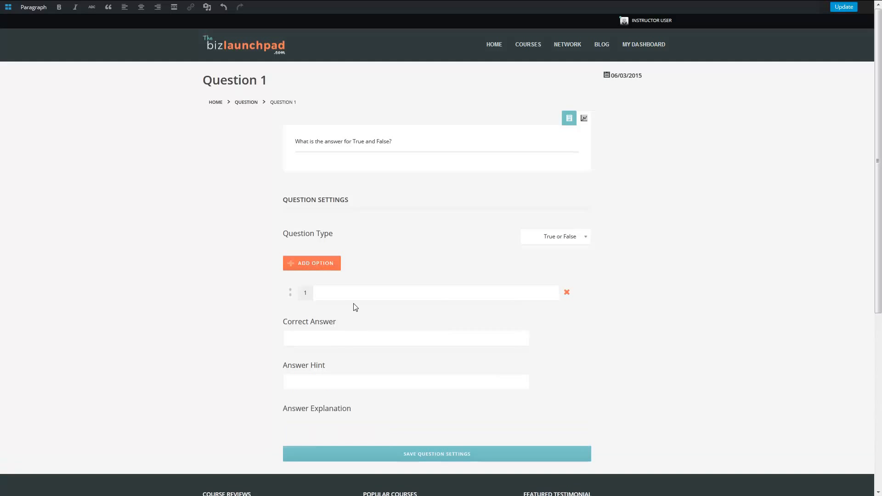
{"action": "left_click", "coordinate": [372, 288]}
{"action": "type", "text": "True"}
{"action": "left_click", "coordinate": [318, 264]}
{"action": "left_click", "coordinate": [327, 312]}
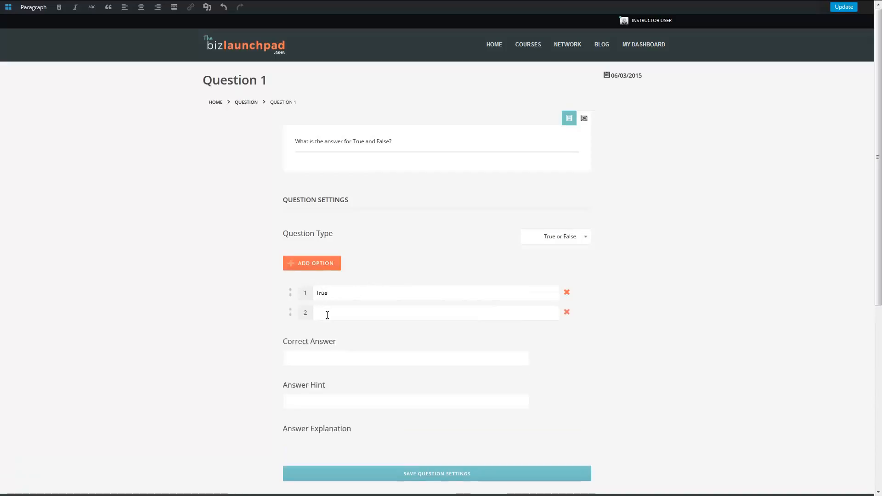
{"action": "type", "text": "False"}
Set the correct answer to 1 and enter the answer hint "Try the true answer".
{"action": "left_click", "coordinate": [295, 360]}
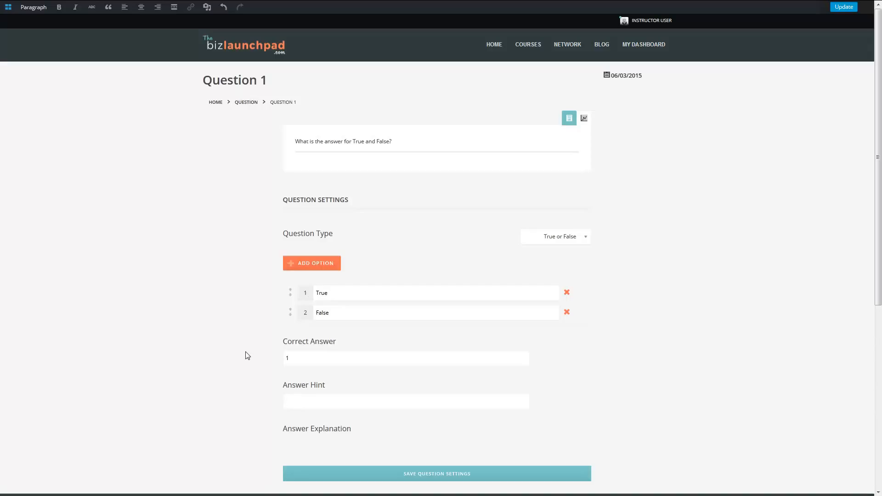
{"action": "key", "text": "Tab"}
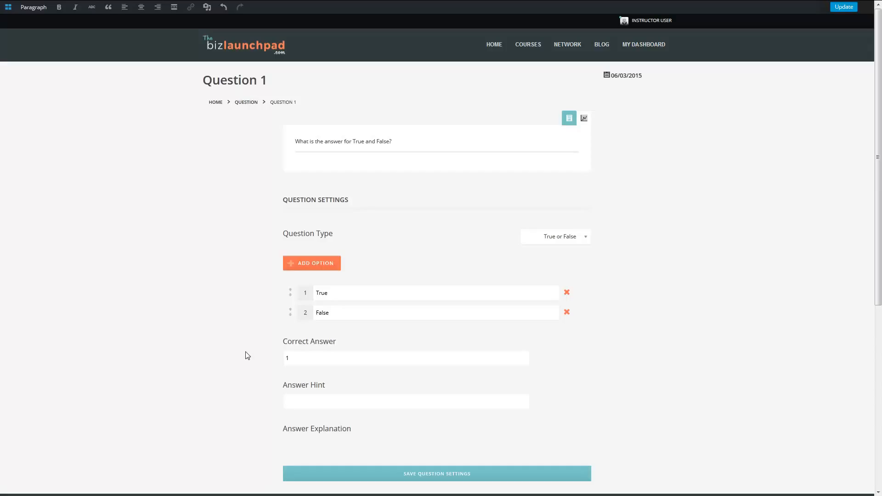
{"action": "type", "text": "Try the true answer"}
{"action": "left_click", "coordinate": [327, 441]}
Save the question settings, confirm the save, and update the Question 1 page.
{"action": "scroll", "coordinate": [244, 383], "scroll_direction": "down", "scroll_amount": 1}
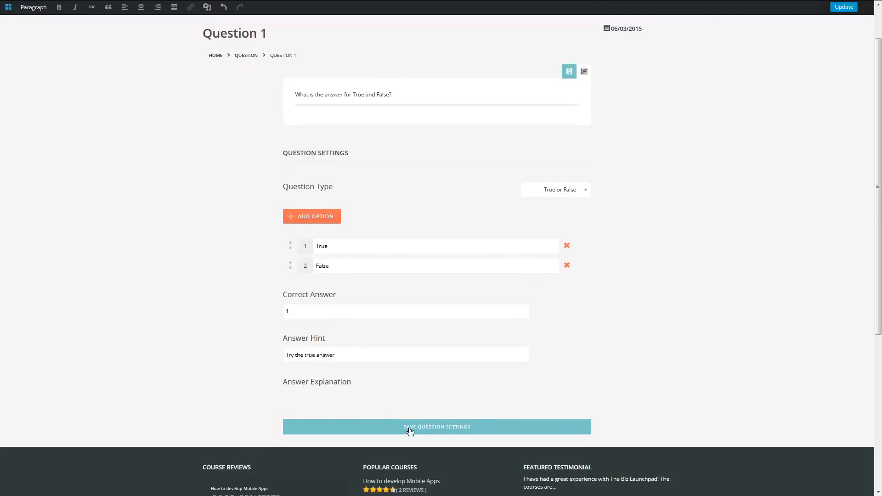
{"action": "left_click", "coordinate": [410, 432]}
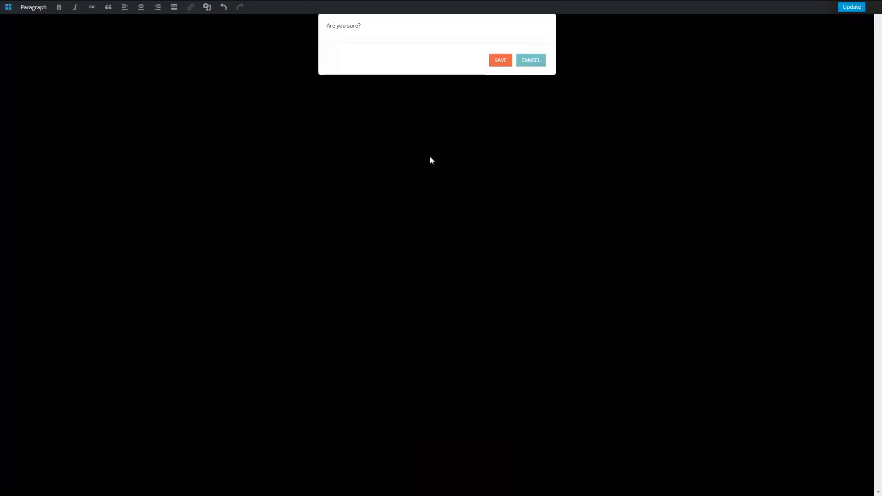
{"action": "left_click", "coordinate": [501, 61]}
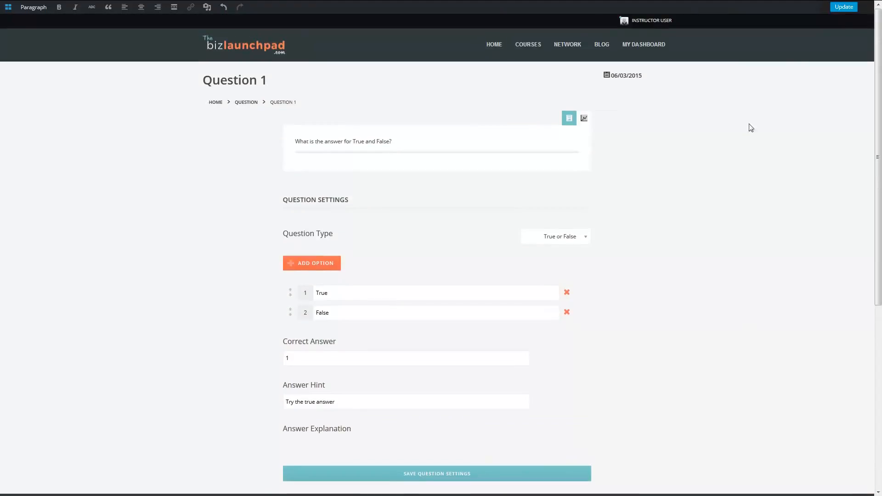
{"action": "left_click", "coordinate": [846, 8]}
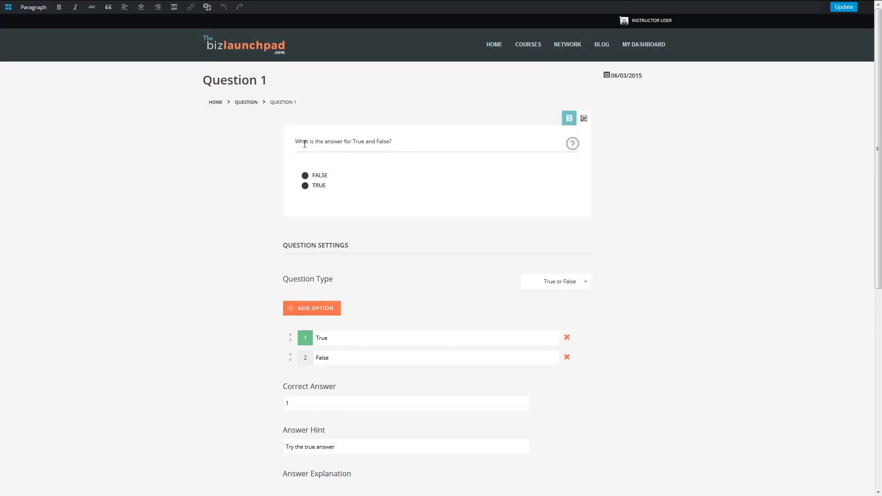
Reveal the hint in the question preview to check how it displays.
{"action": "left_click", "coordinate": [573, 144]}
{"action": "left_click_drag", "start_coordinate": [320, 152], "coordinate": [381, 148]}
{"action": "left_click", "coordinate": [381, 147]}
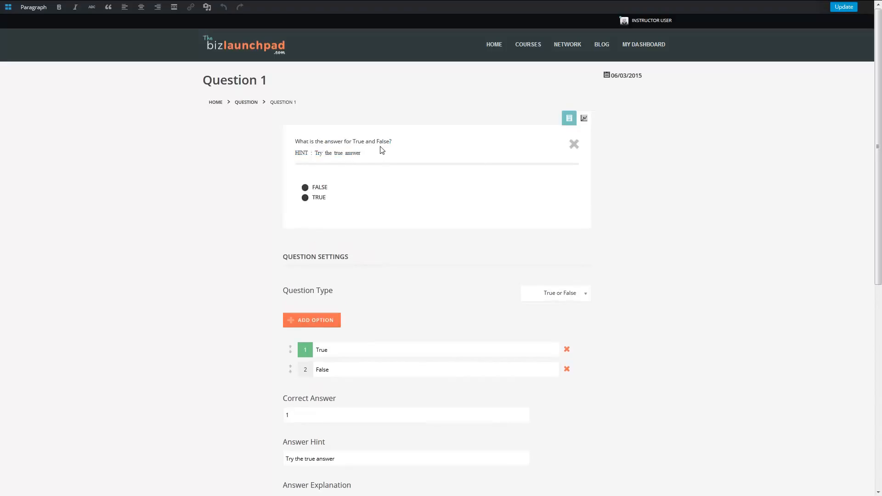
Test the False answer in the question preview and close the Question 1 page to return to Quiz One.
{"action": "left_click", "coordinate": [305, 188]}
{"action": "mouse_move", "coordinate": [812, 2]}
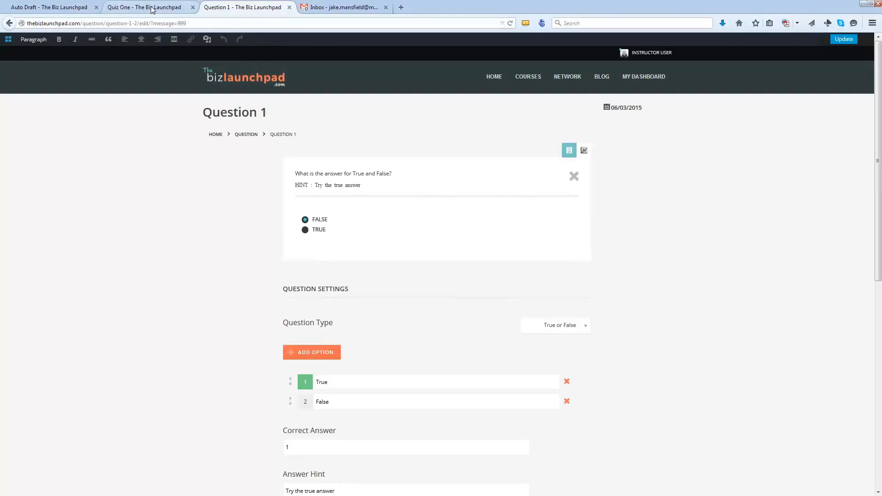
{"action": "left_click", "coordinate": [289, 7]}
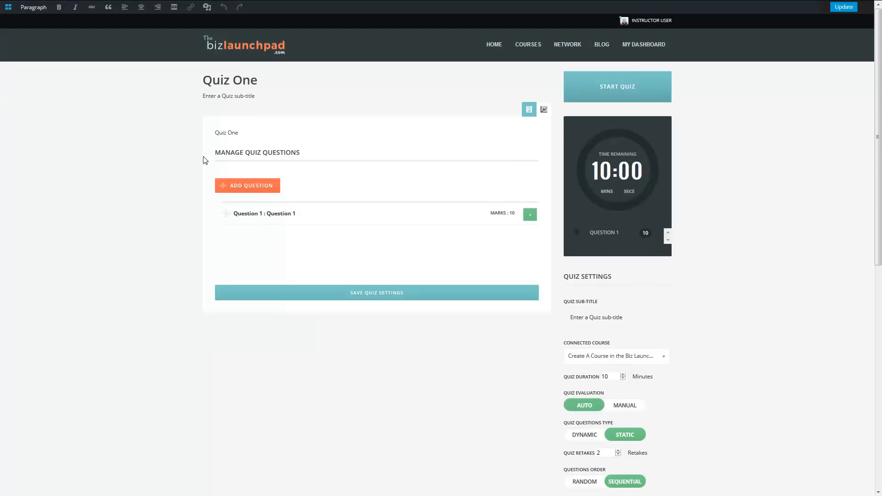
Save the Quiz One settings with Question 1 included and confirm the save.
{"action": "left_click", "coordinate": [399, 294]}
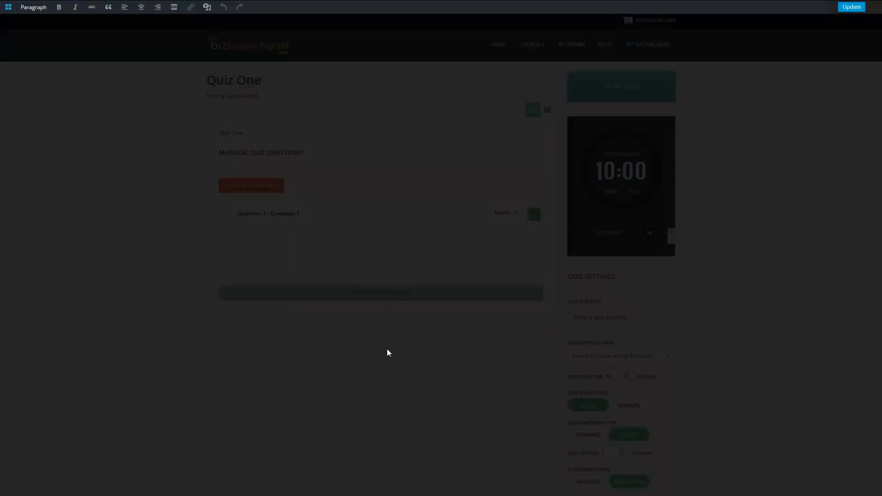
{"action": "left_click", "coordinate": [468, 65]}
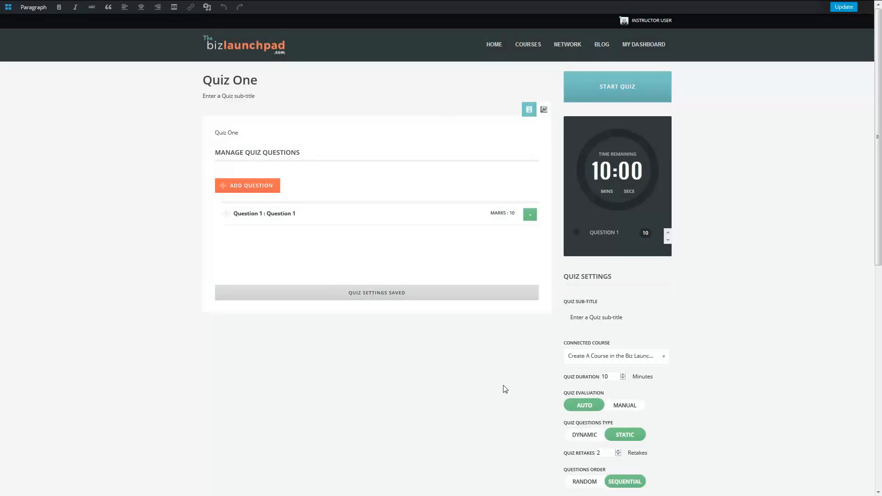
{"action": "scroll", "coordinate": [755, 220], "scroll_direction": "down", "scroll_amount": 2}
{"action": "scroll", "coordinate": [763, 207], "scroll_direction": "up", "scroll_amount": 2}
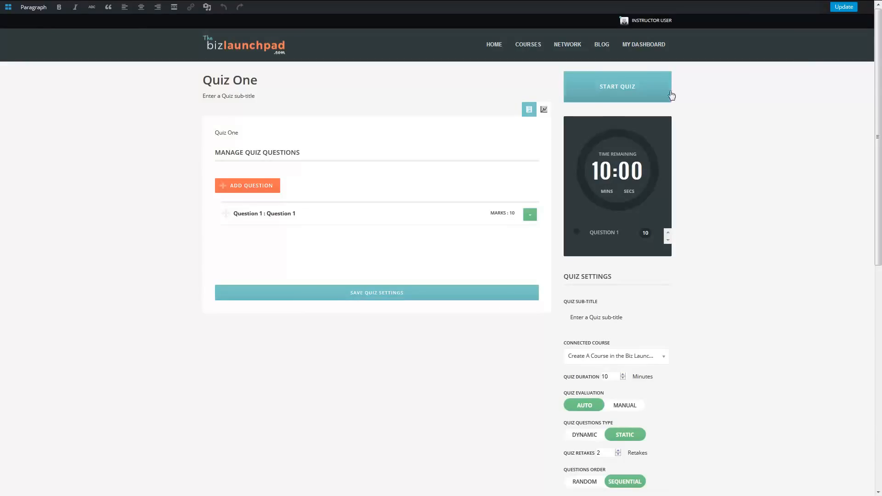
Start Quiz One, select True as the answer to Question 1 and reveal its hint.
{"action": "left_click", "coordinate": [609, 100]}
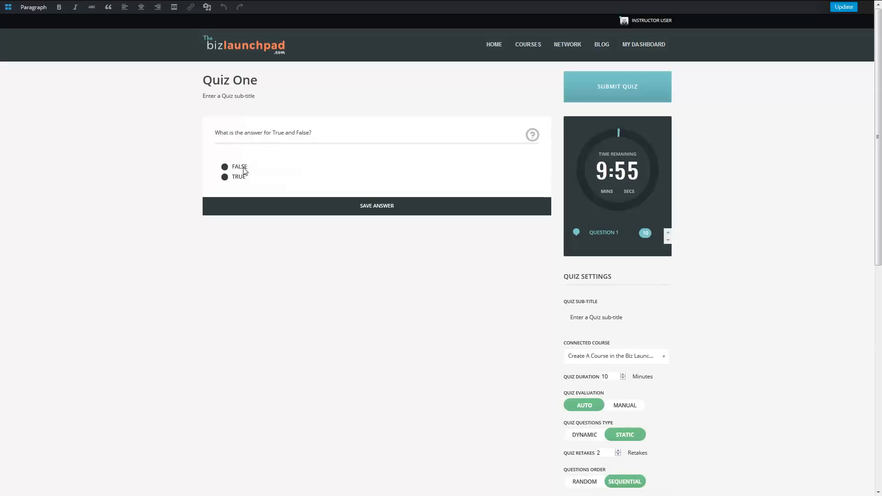
{"action": "left_click", "coordinate": [225, 177]}
{"action": "left_click", "coordinate": [532, 135]}
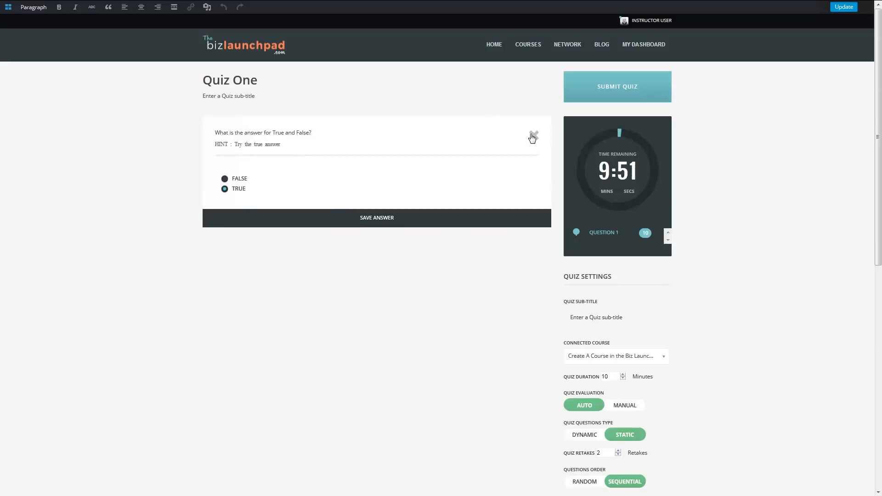